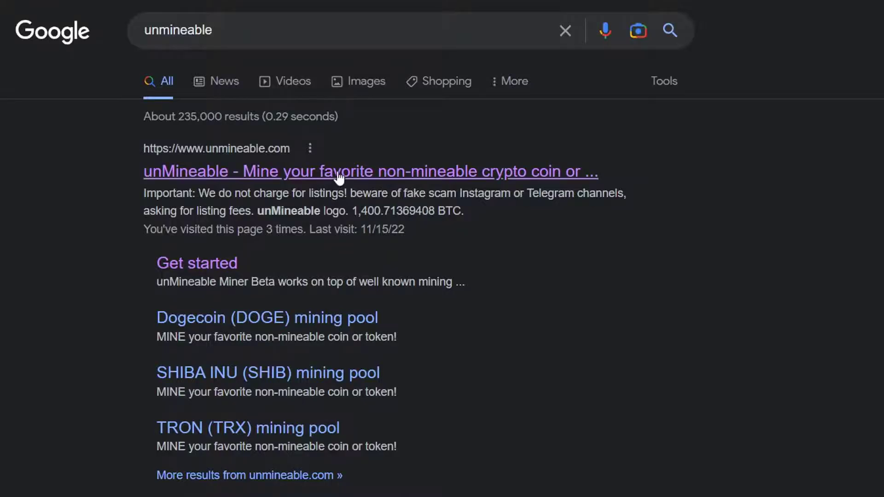
Open the official unMineable website, browse its coin list, and go to the miner download page
click(391, 177)
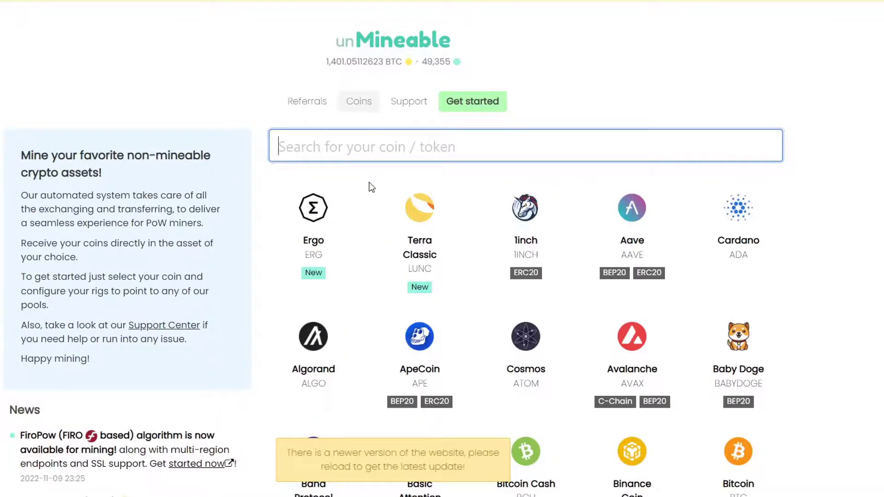
scroll(355, 347, down, 6)
scroll(355, 347, up, 3)
scroll(356, 351, down, 4)
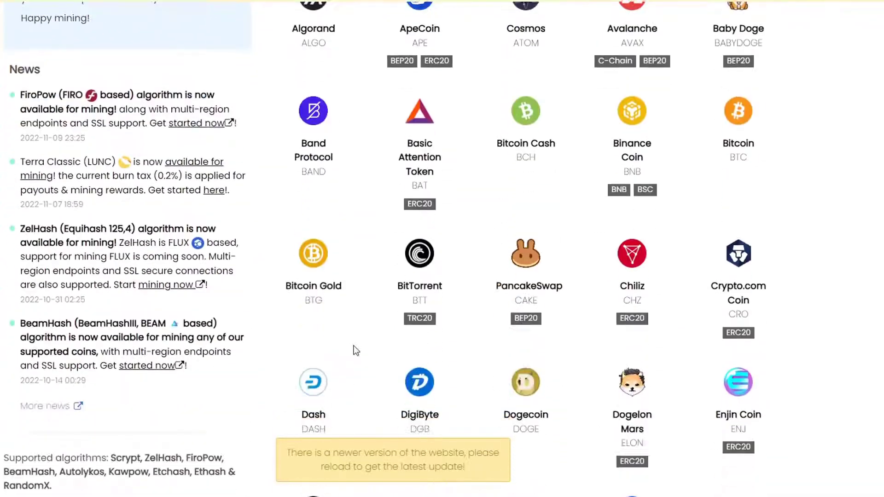
scroll(356, 351, down, 1)
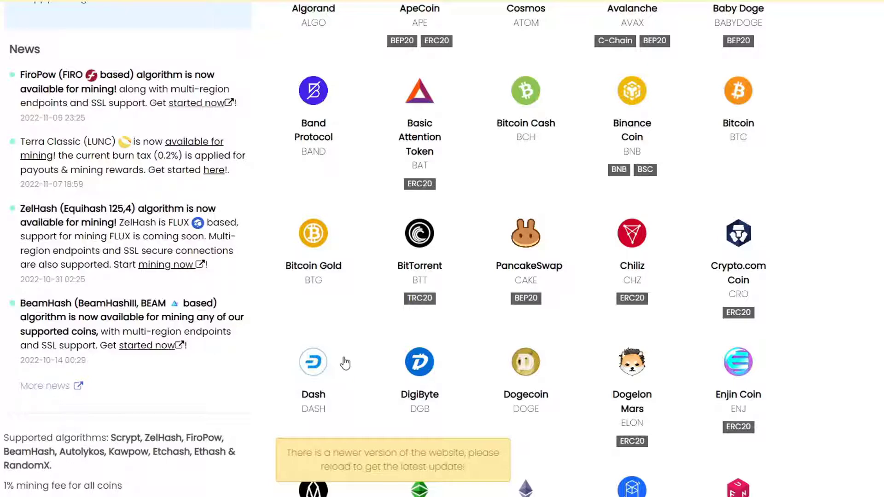
scroll(345, 363, up, 8)
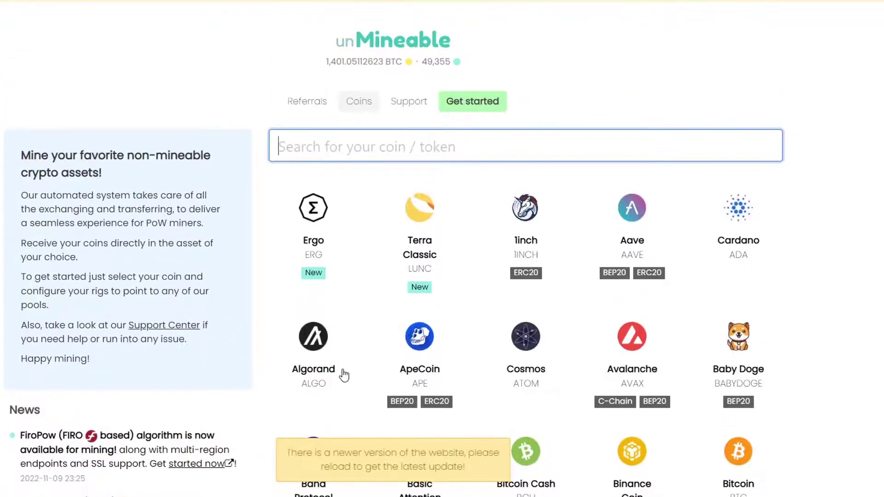
click(481, 103)
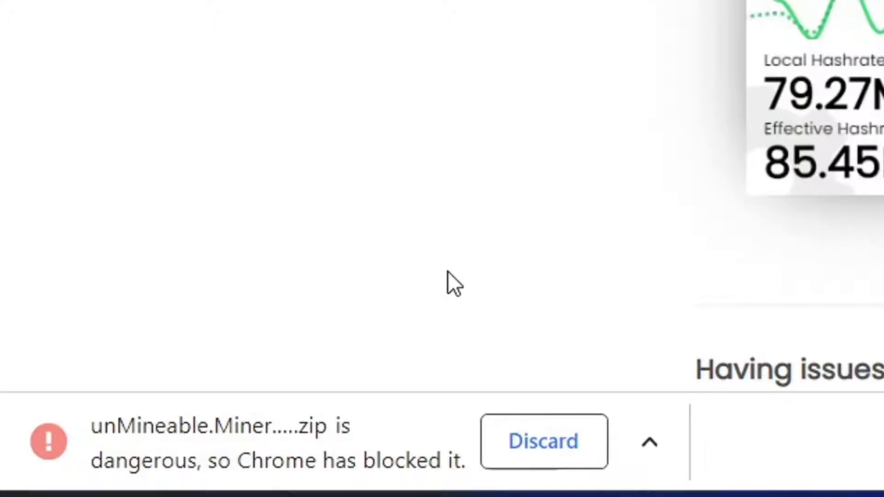
Keep the blocked unMineable.Miner.1.6.0-beta-mfi.zip download despite Chrome's dangerous-file warning
key(ctrl+j)
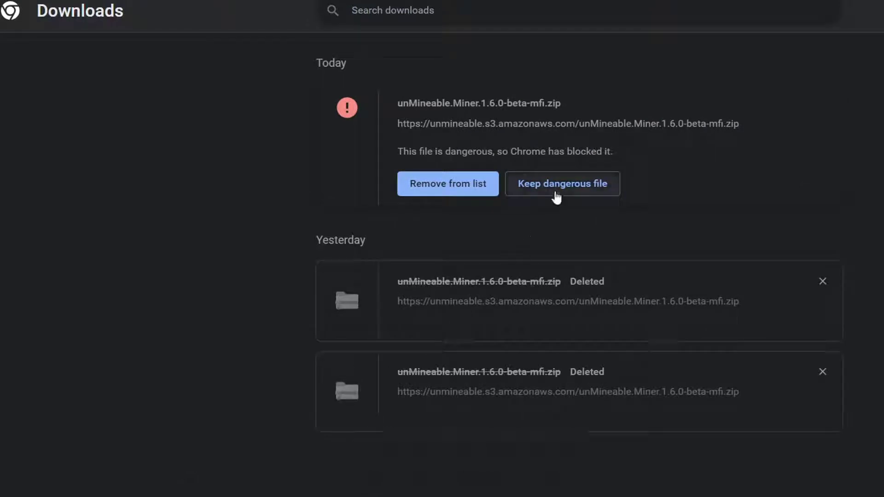
click(557, 200)
click(648, 94)
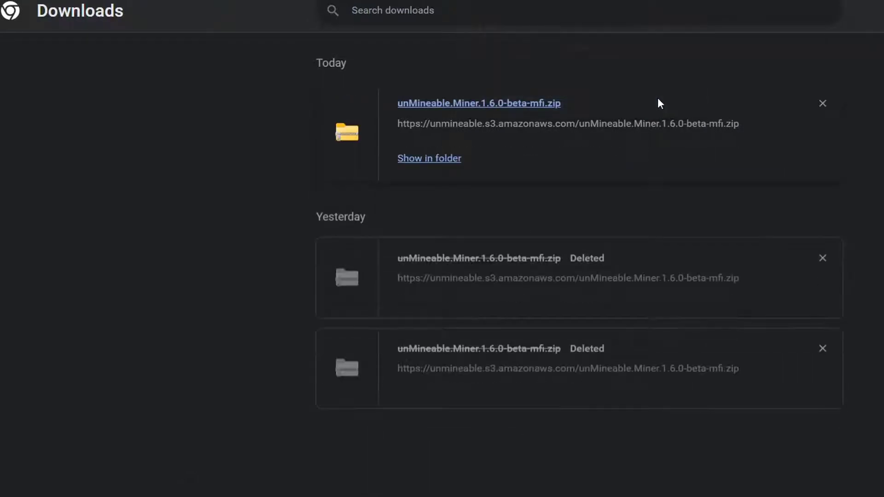
Move the downloaded miner zip from the Downloads folder onto the desktop
click(435, 166)
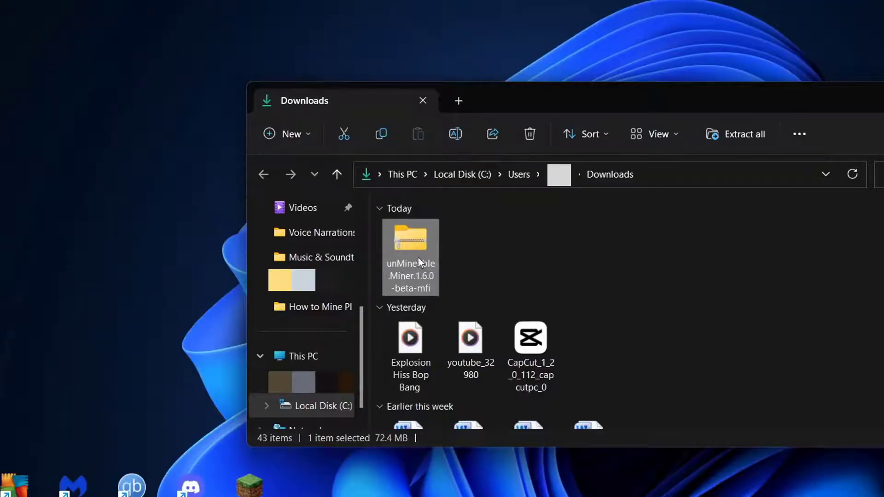
drag(418, 256, 217, 228)
key(alt+F4)
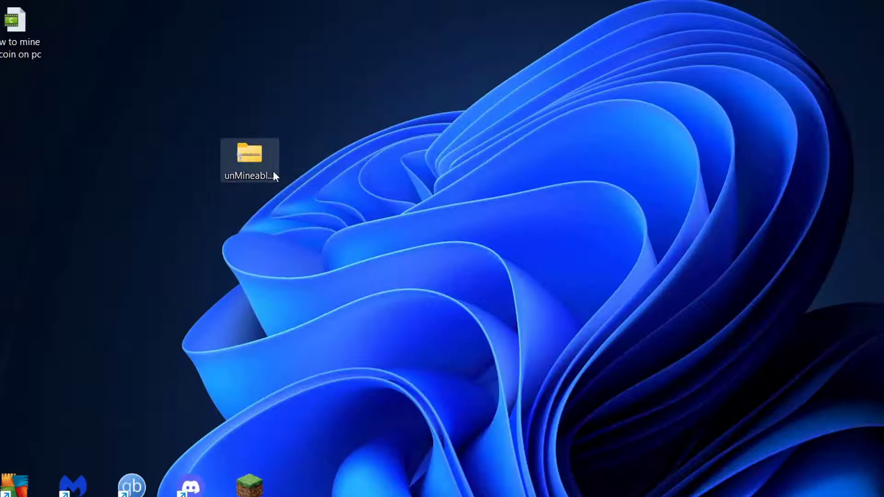
Extract the zip and place the unMineable Miner (MFI) 1.6.0-beta application on the desktop
right_click(246, 155)
click(275, 256)
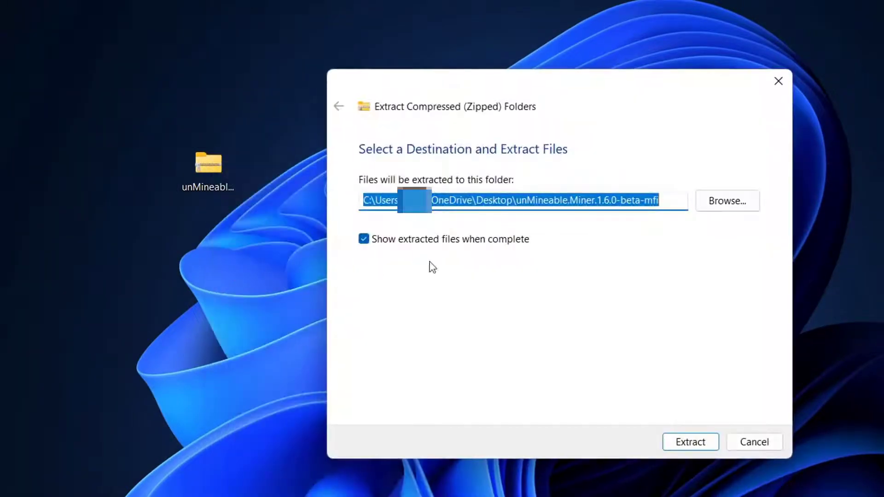
click(684, 444)
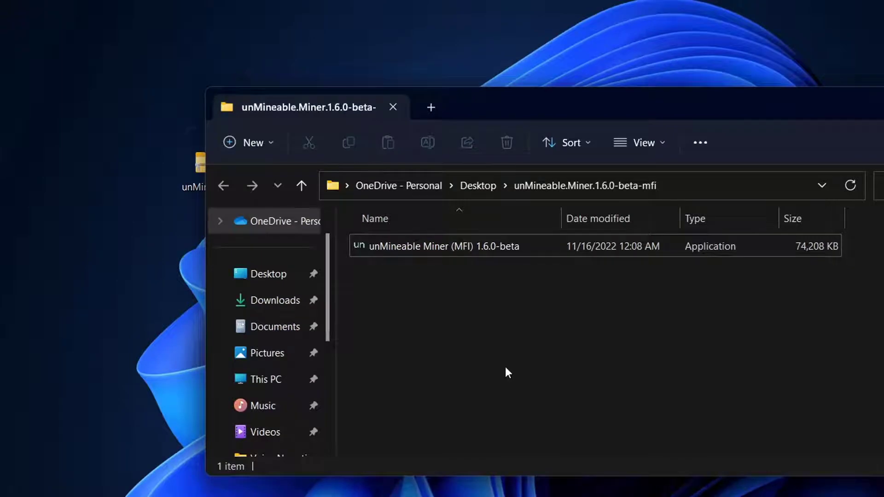
drag(387, 253, 153, 251)
key(alt+F4)
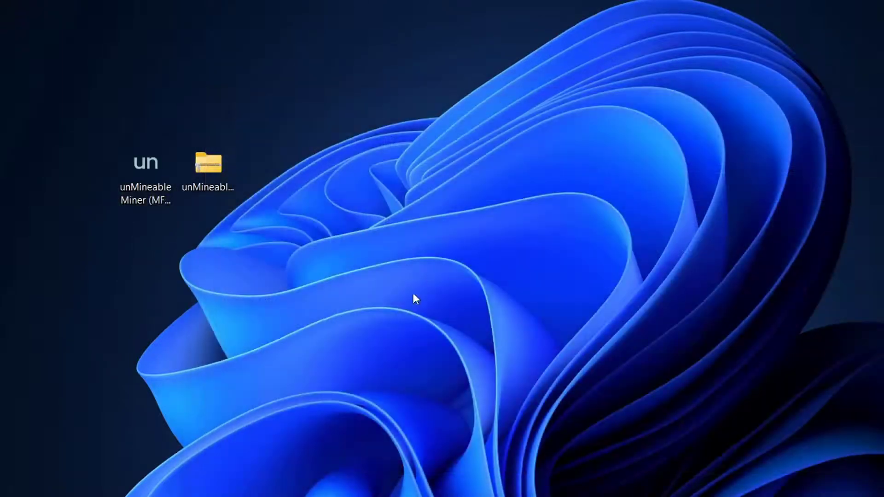
drag(243, 299, 301, 213)
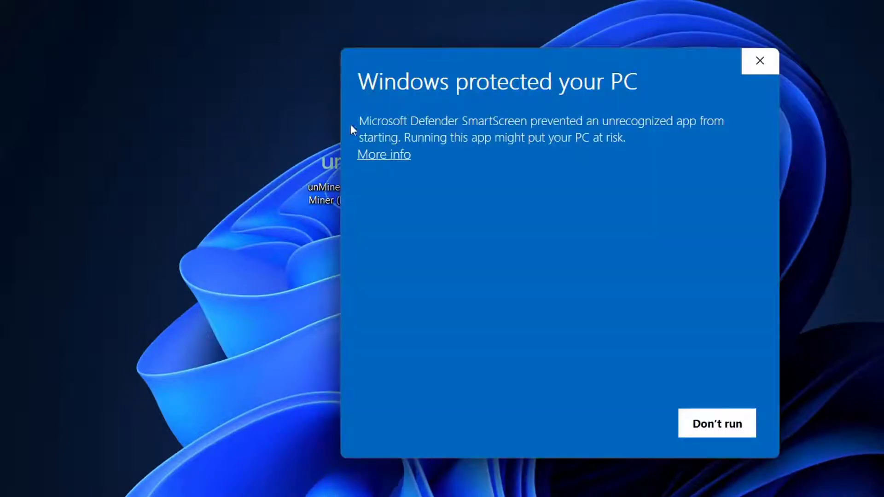
Run the installer past SmartScreen and install it for the current user in the default folder
click(385, 156)
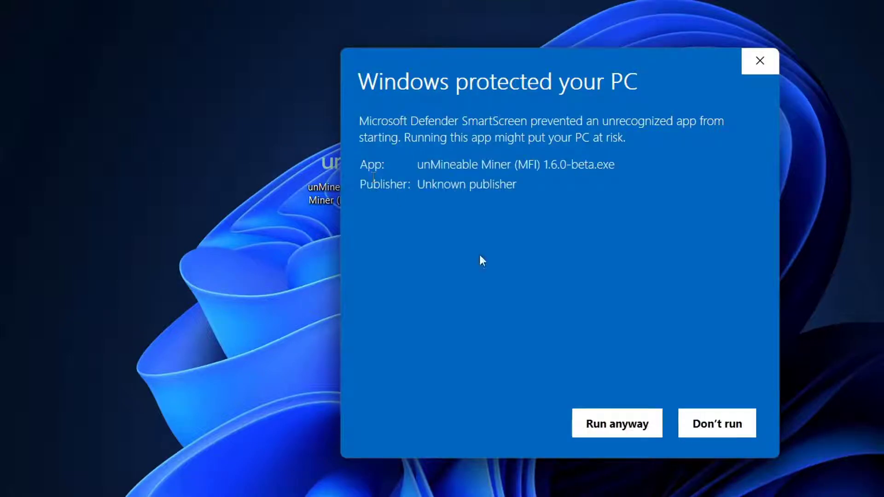
click(578, 425)
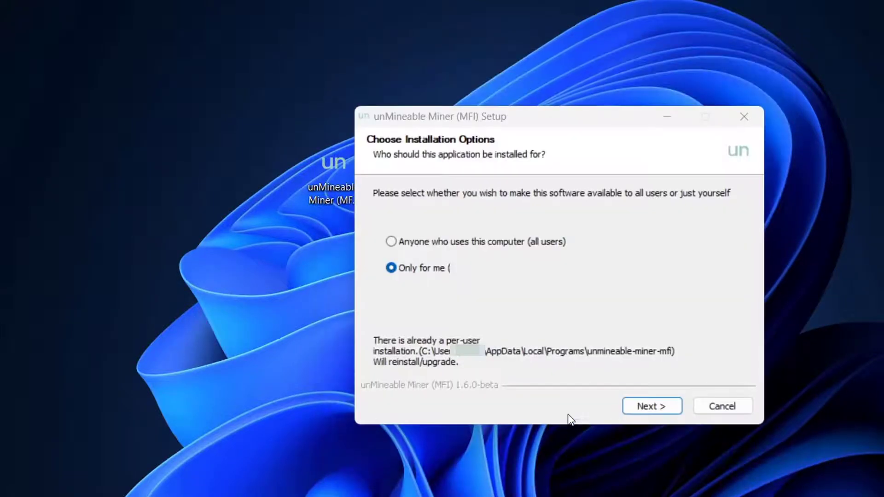
click(405, 266)
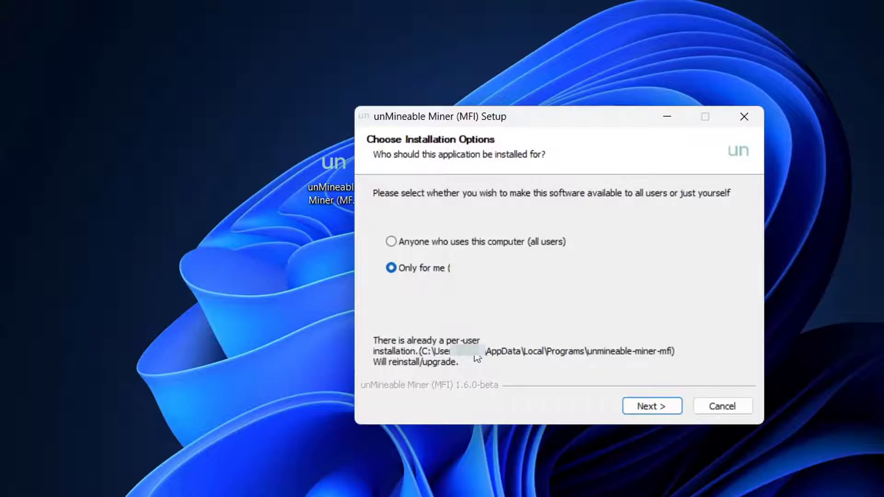
click(630, 412)
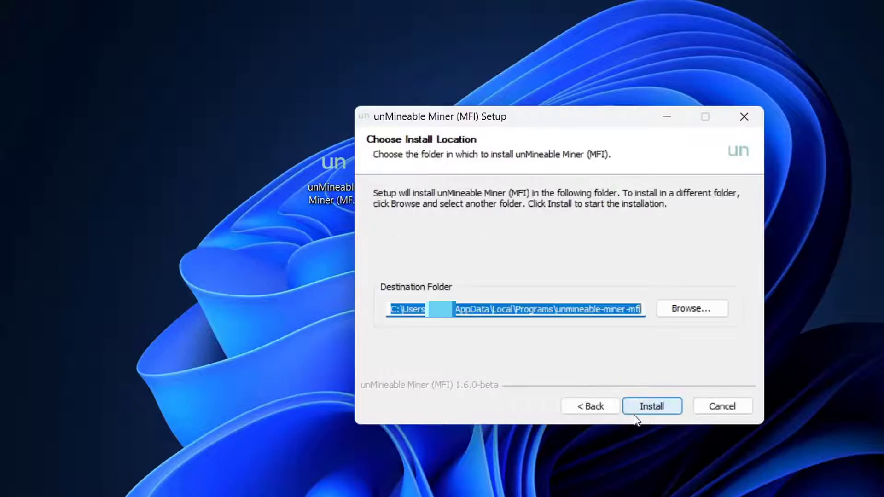
click(664, 406)
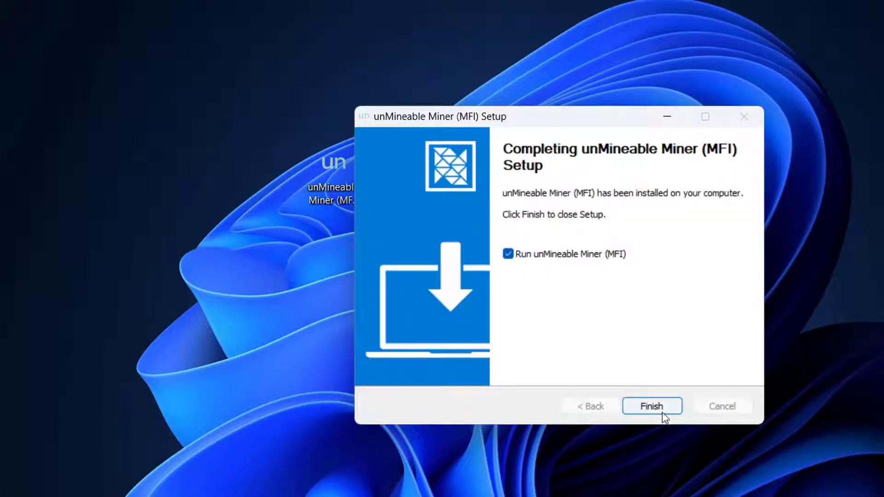
Launch the miner and, after comparing NBMiner, lolMiner and CPU RandomX, choose GPU PhoenixMiner
click(653, 406)
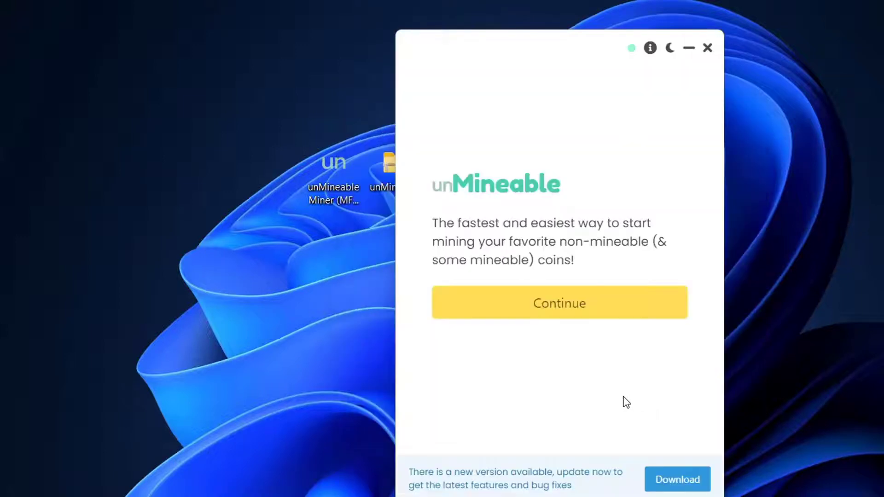
click(541, 314)
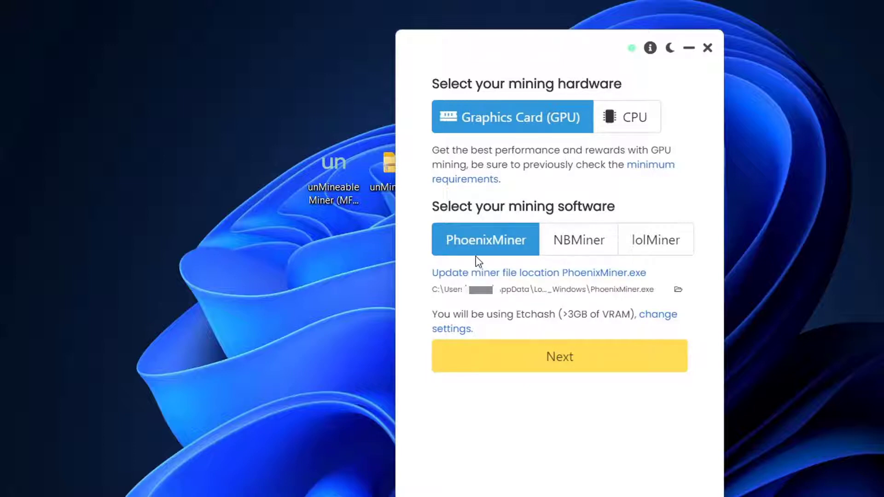
drag(473, 272, 476, 252)
click(592, 253)
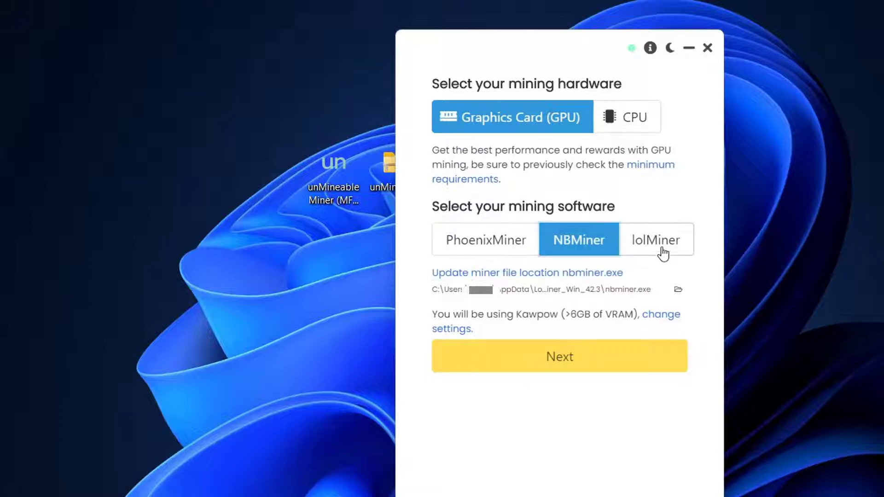
click(663, 252)
drag(578, 314, 644, 316)
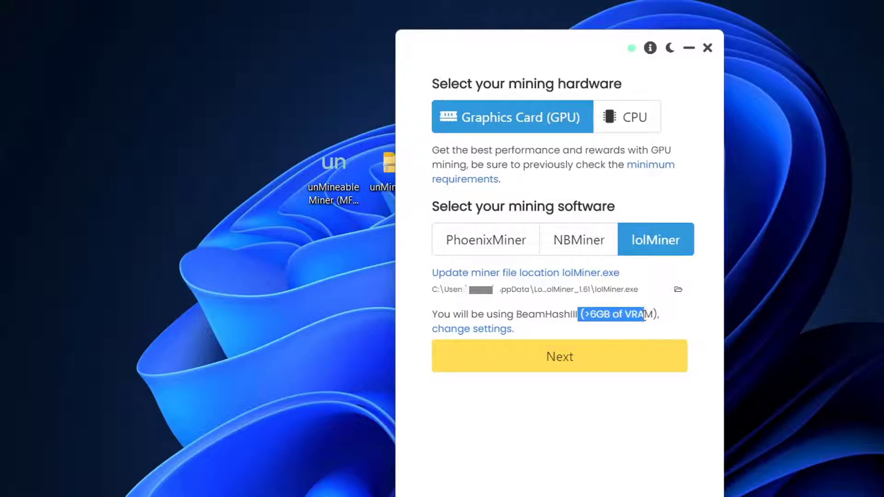
click(575, 251)
click(510, 255)
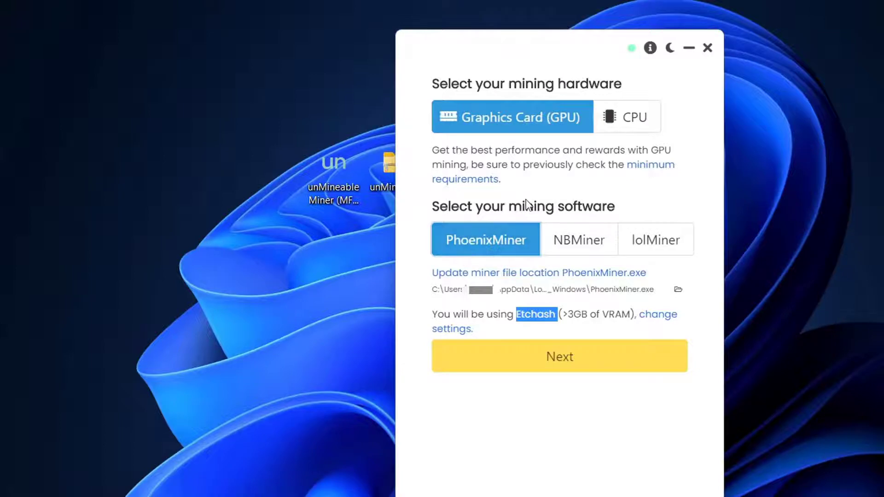
click(631, 124)
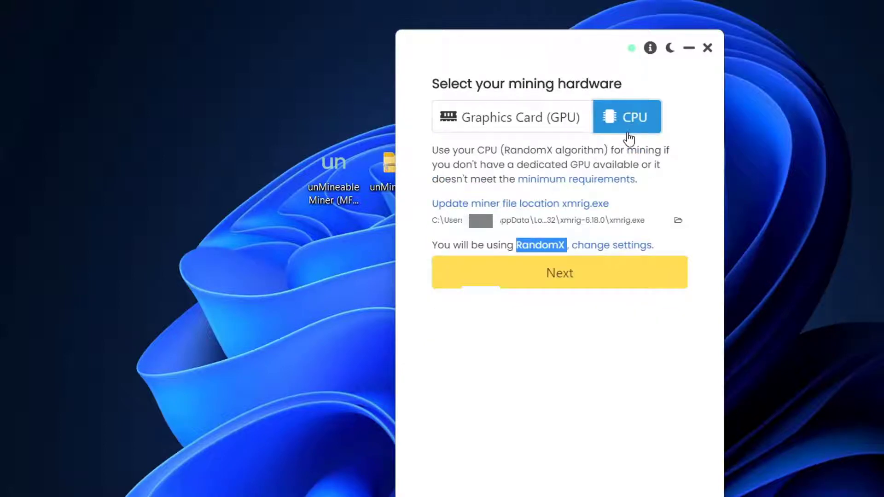
click(573, 129)
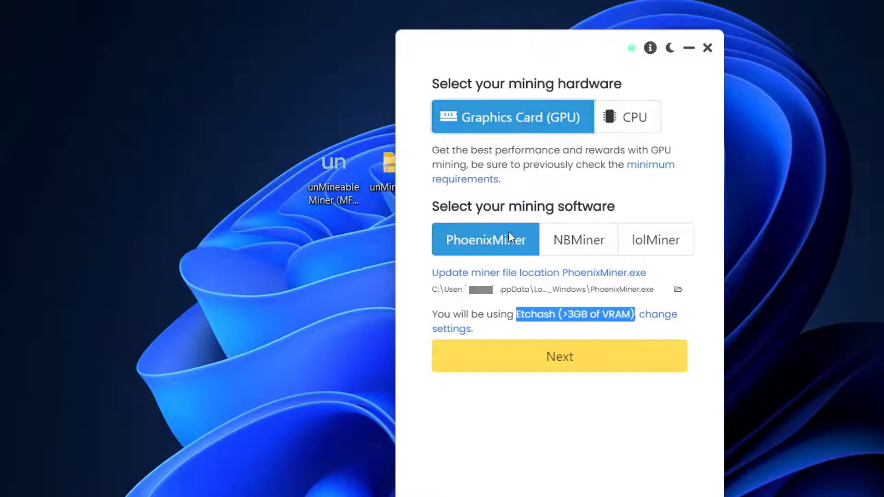
Advance to the coin and address step and delete the prefilled payout address
click(508, 369)
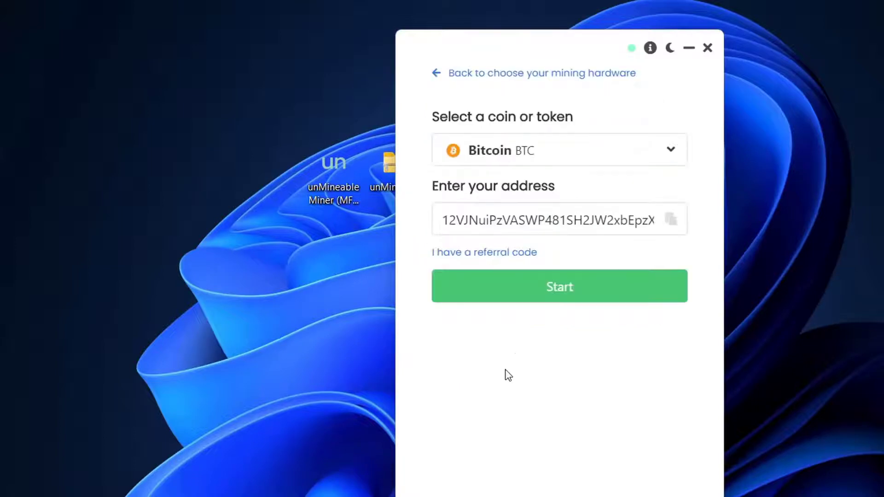
click(538, 222)
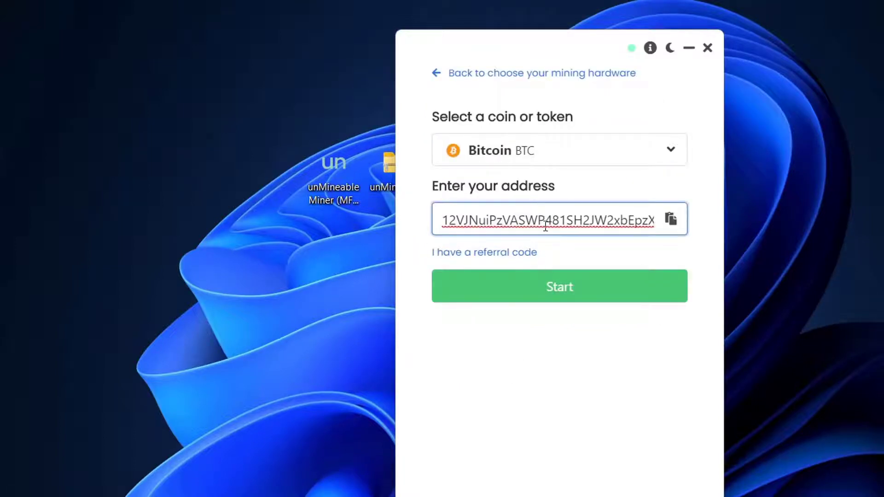
key(ctrl+a)
key(BackSpace)
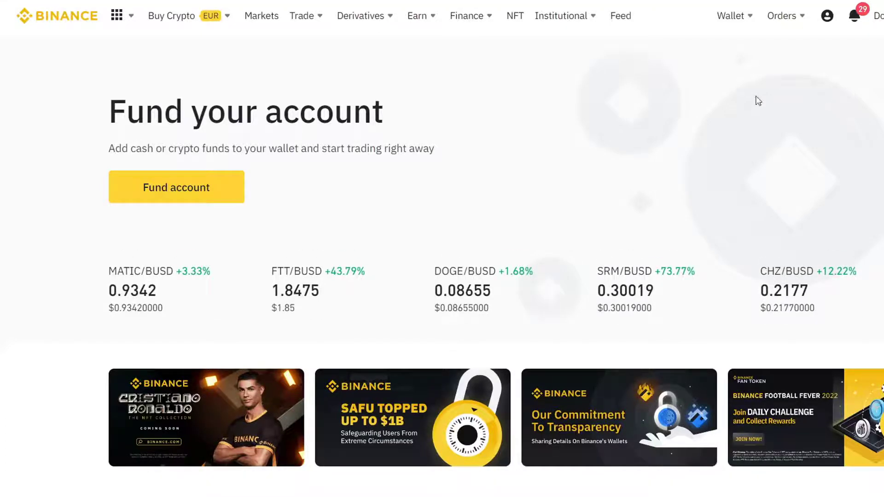
Open Binance's Fiat and Spot wallet and locate the Crypto Deposit option
mouse_move(731, 30)
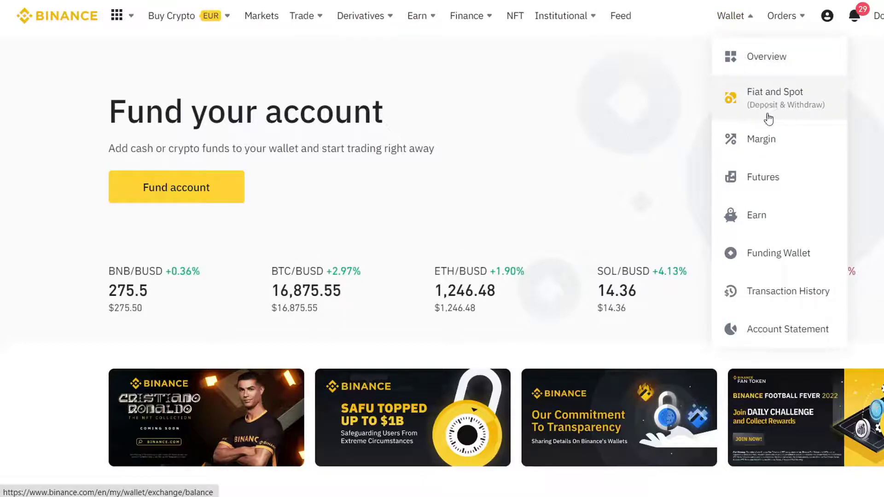
click(775, 116)
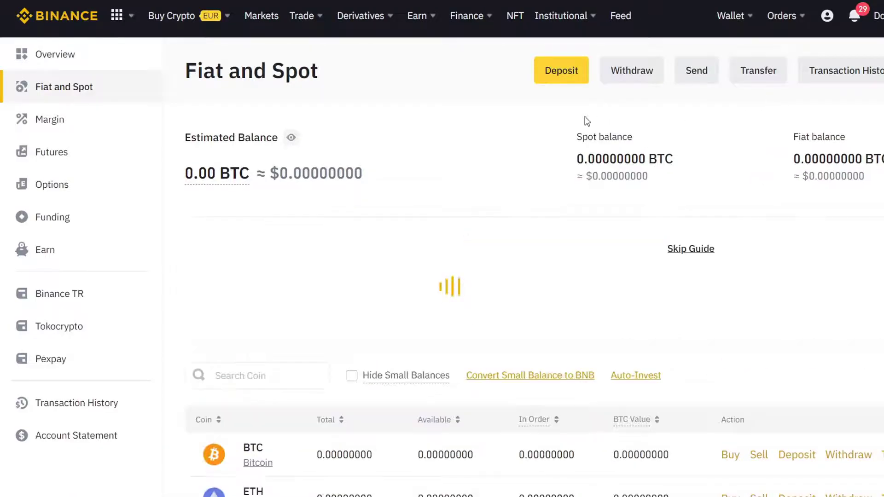
scroll(339, 243, down, 3)
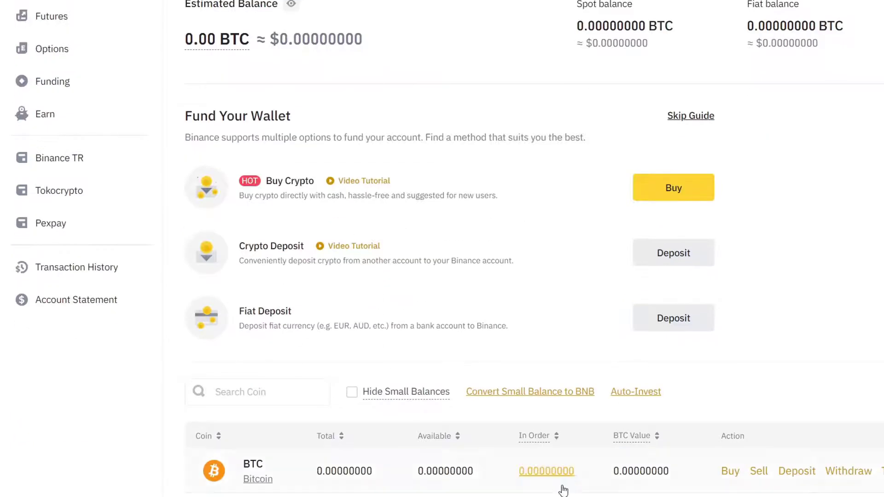
scroll(350, 249, up, 3)
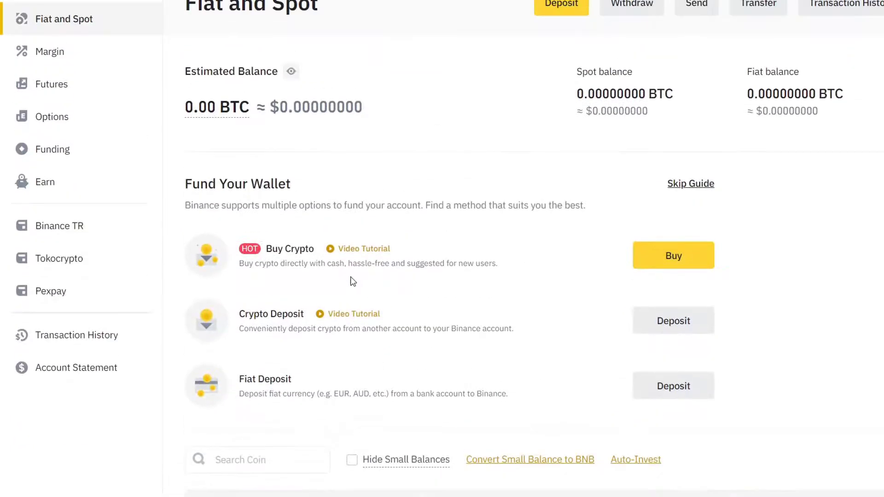
scroll(456, 297, down, 3)
scroll(444, 306, up, 3)
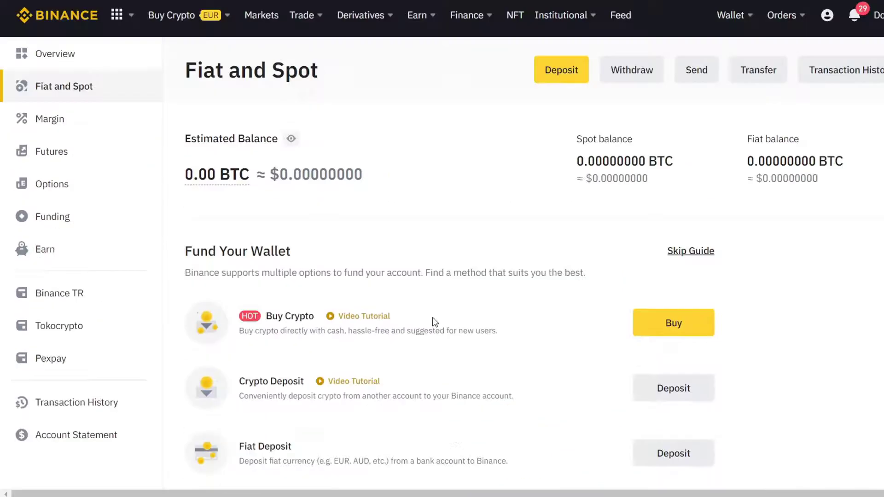
scroll(367, 307, down, 4)
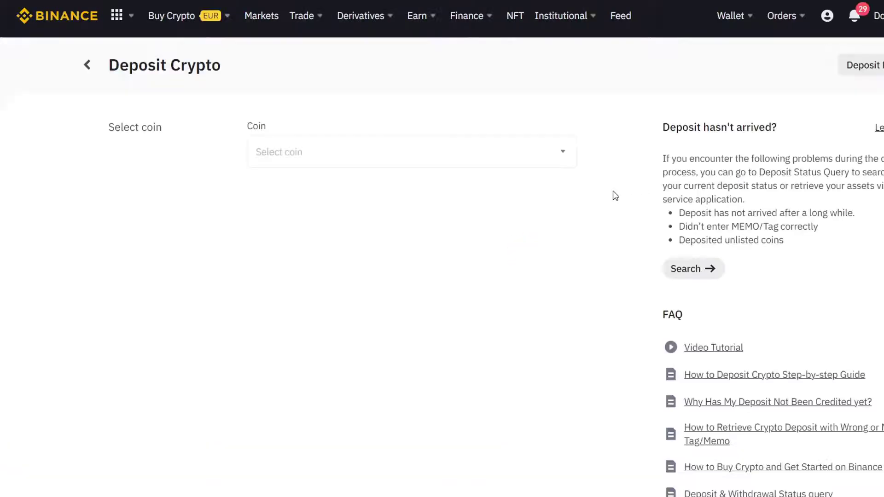
Choose ETH on the Ethereum (ERC20) network and select the generated deposit address
click(368, 295)
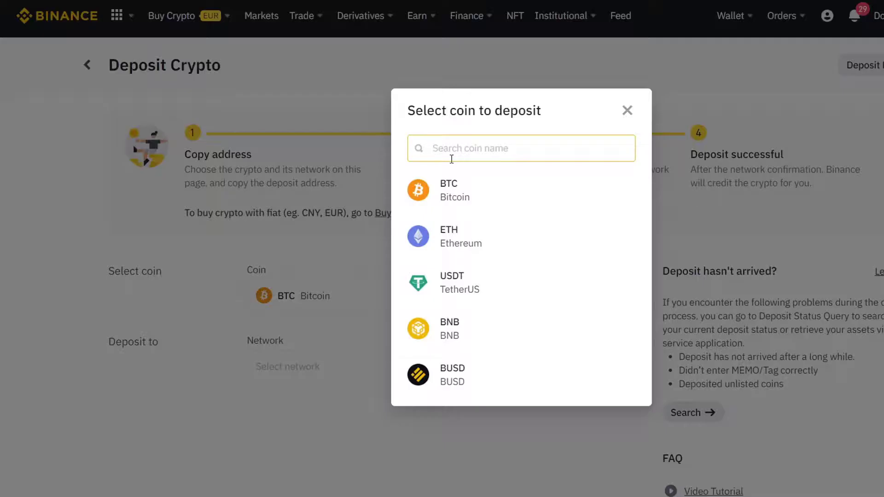
text(ethere)
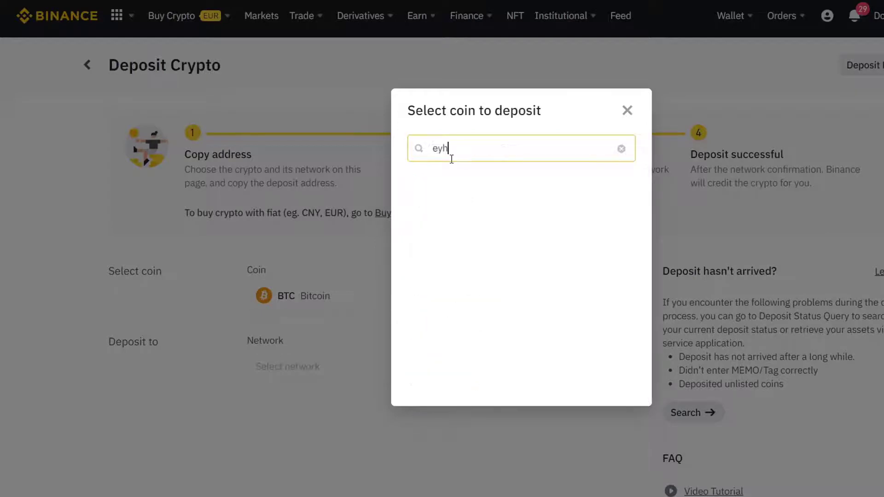
click(478, 291)
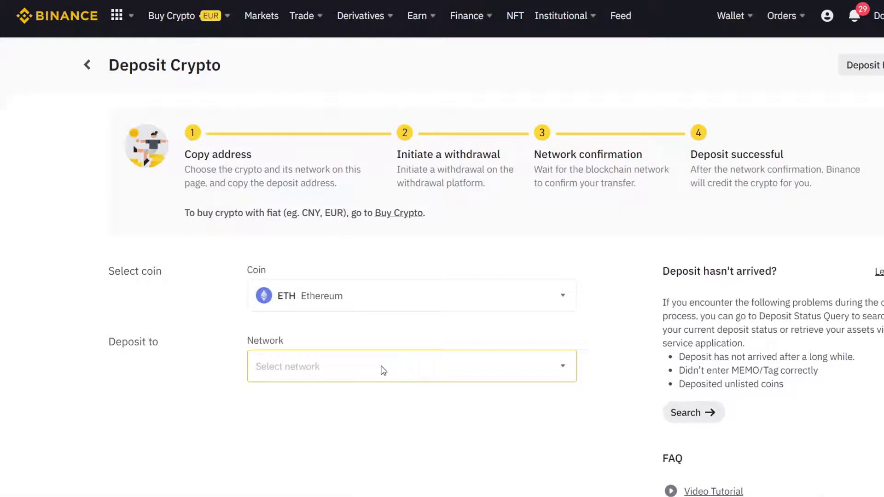
click(383, 370)
scroll(442, 277, down, 2)
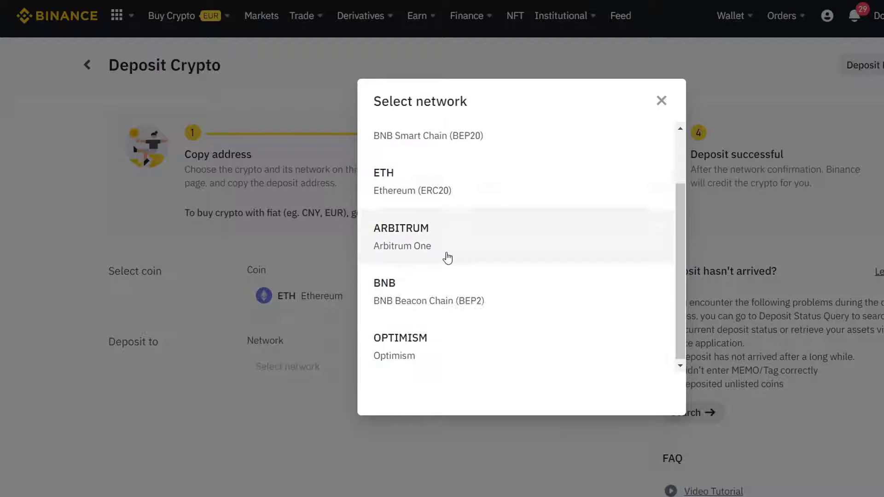
click(418, 202)
scroll(420, 285, down, 1)
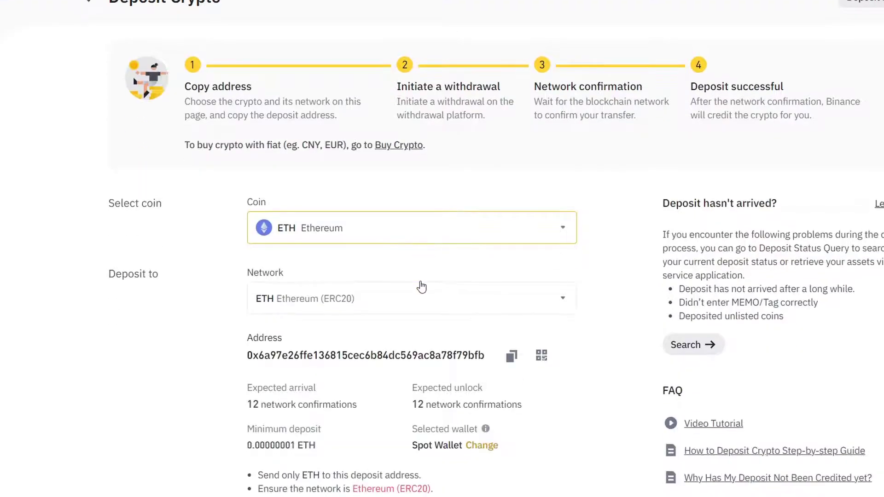
drag(246, 360, 492, 367)
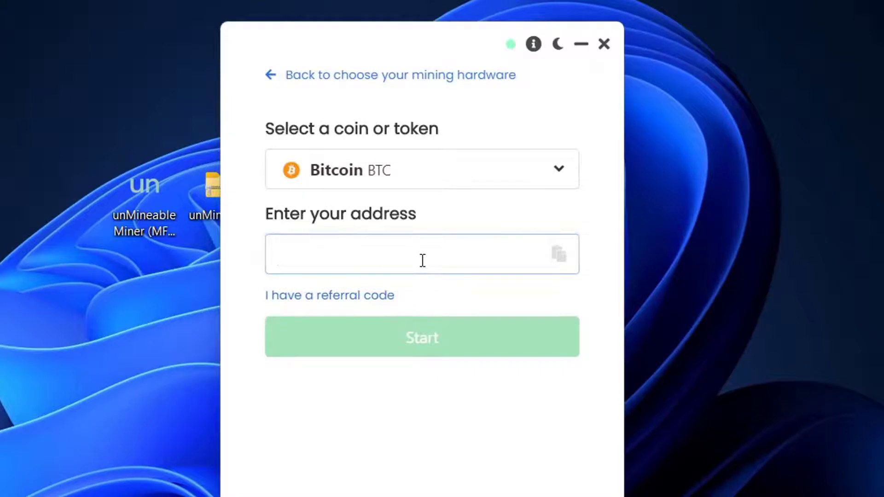
Paste the Binance ETH deposit address and choose Ethereum (ETH) as the coin to mine
click(414, 248)
key(ctrl+v)
click(426, 180)
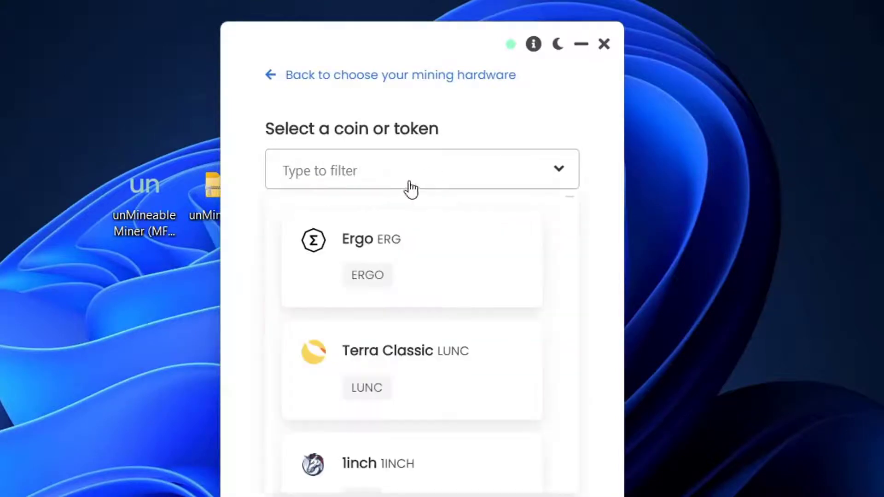
text(ethere)
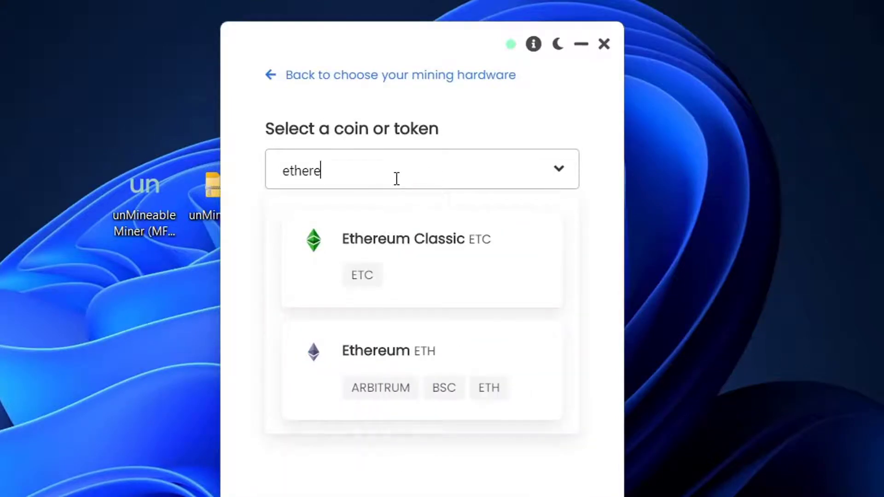
click(481, 387)
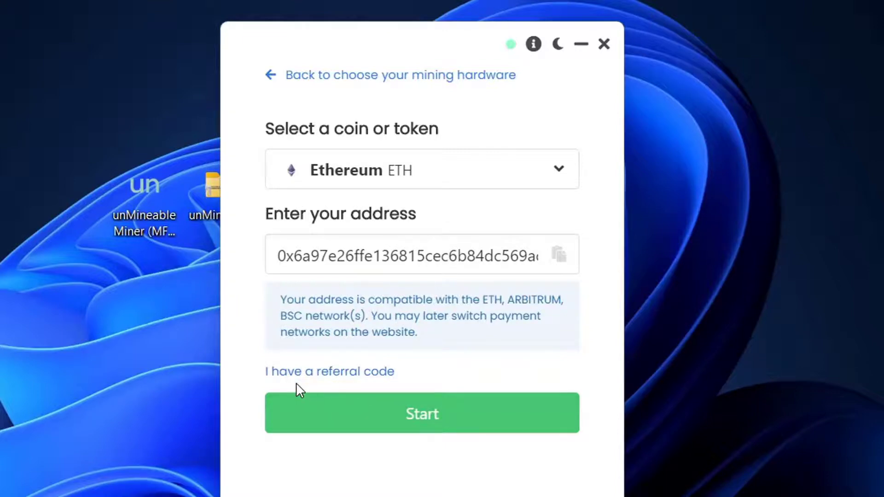
Add the prefilled referral code and start mining
click(315, 383)
drag(374, 414, 258, 417)
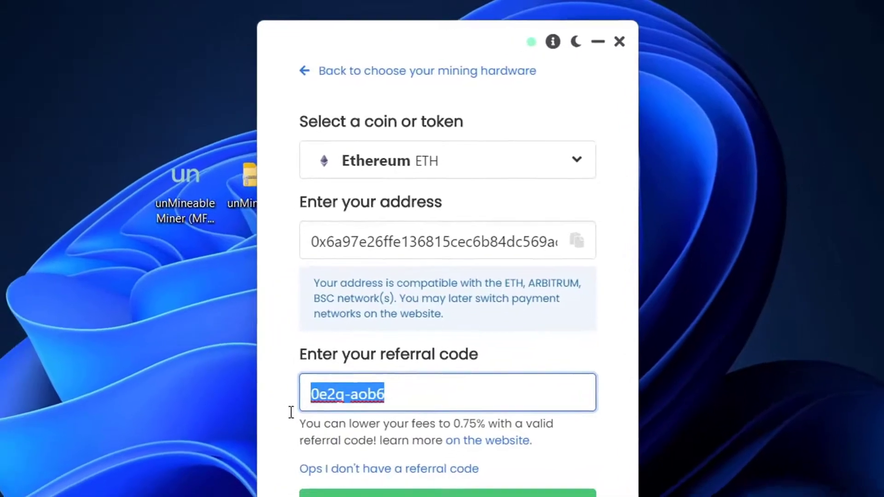
click(430, 390)
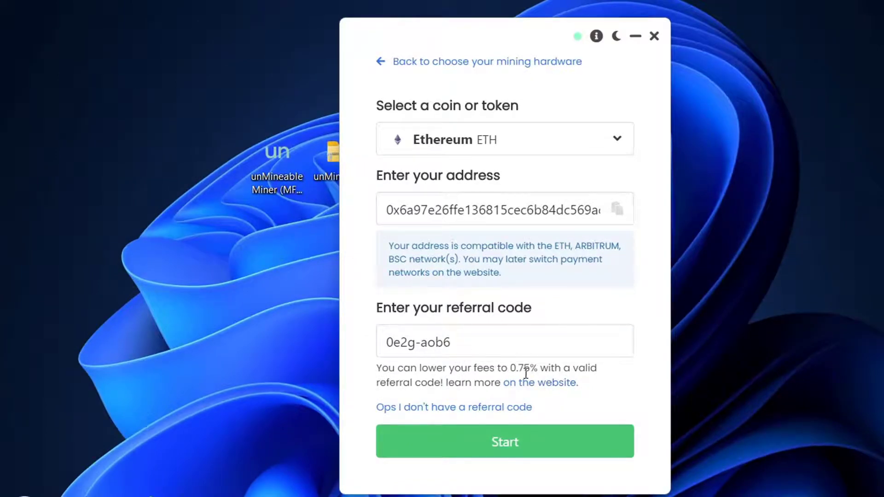
click(498, 446)
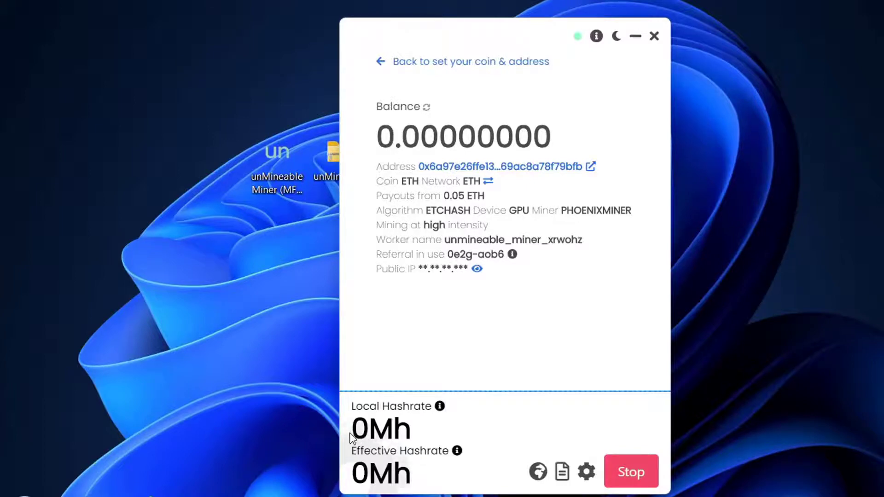
mouse_move(592, 378)
mouse_move(542, 371)
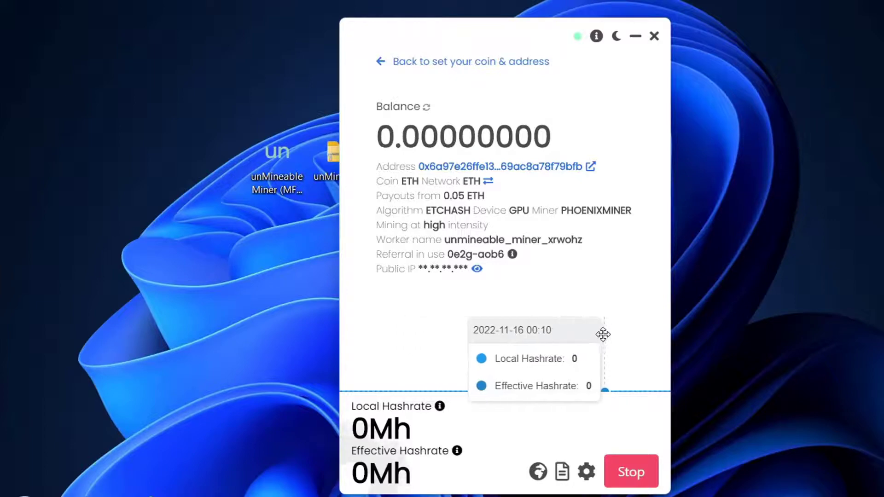
In the advanced settings, compare Low and High intensity and leave it on High
click(591, 476)
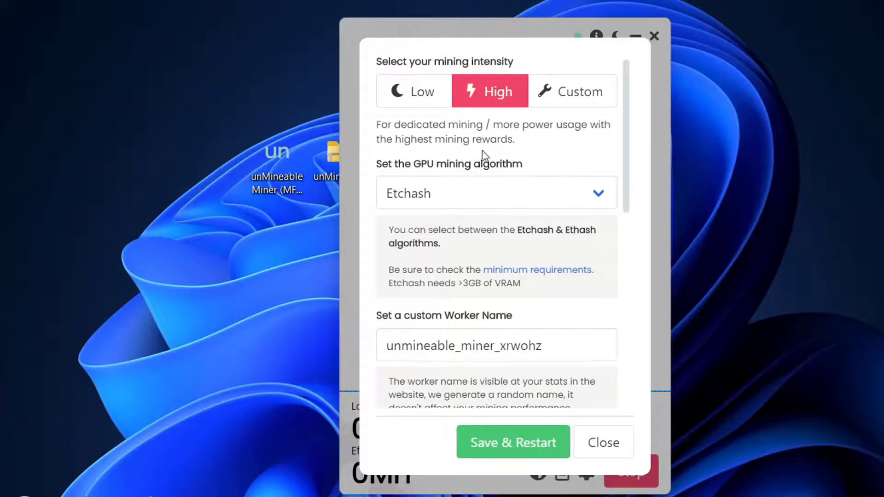
click(441, 97)
click(465, 97)
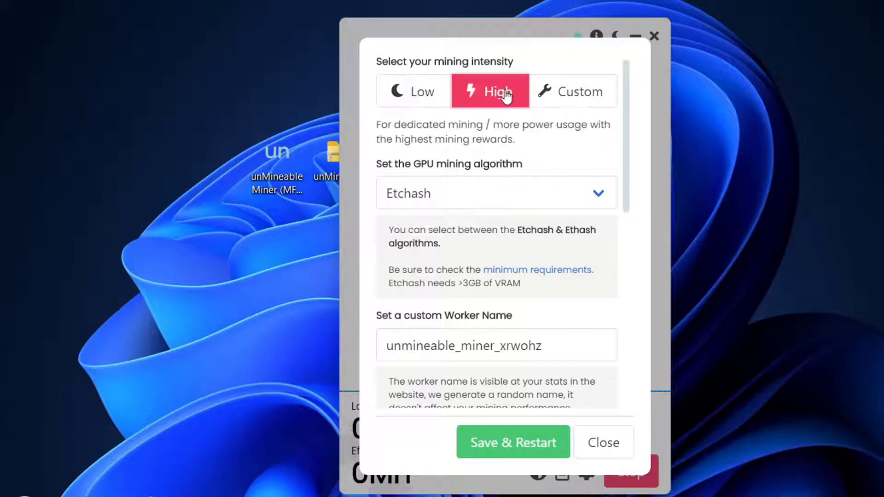
click(443, 98)
click(467, 94)
click(431, 97)
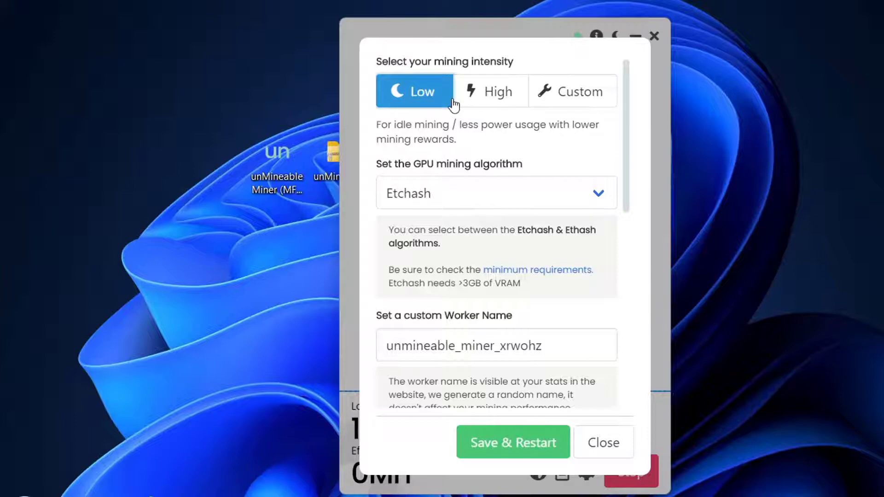
click(487, 96)
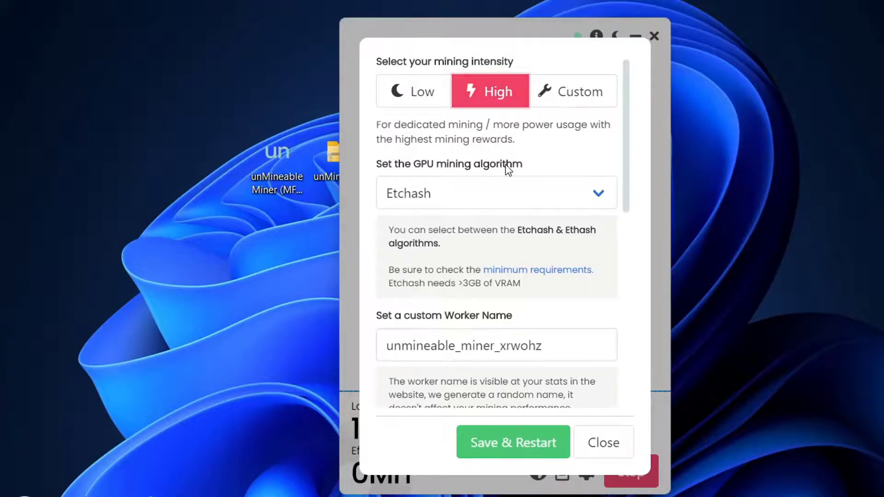
Review the worker name, referral code and port 3333, then save and restart the miner
scroll(475, 266, down, 2)
drag(472, 263, 534, 263)
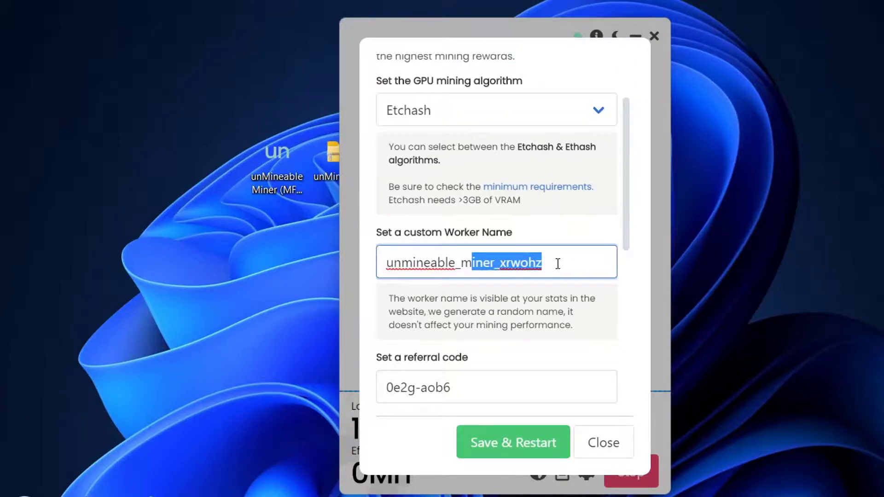
click(520, 263)
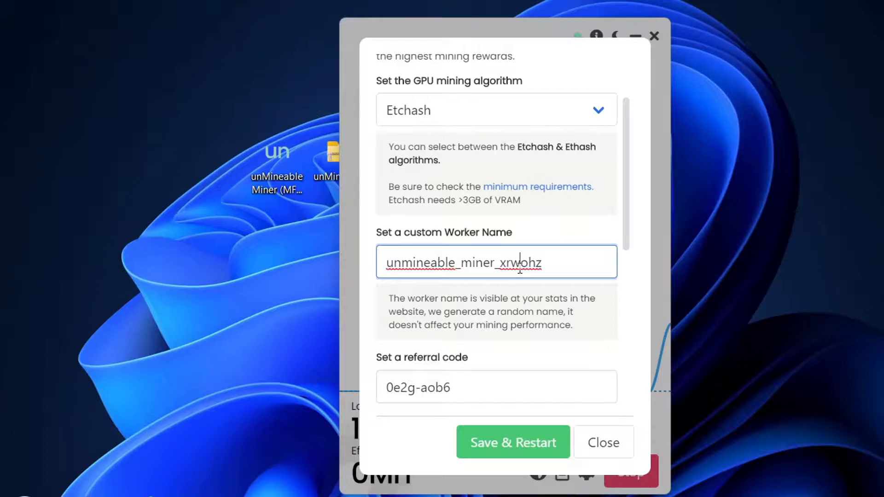
scroll(506, 322, down, 2)
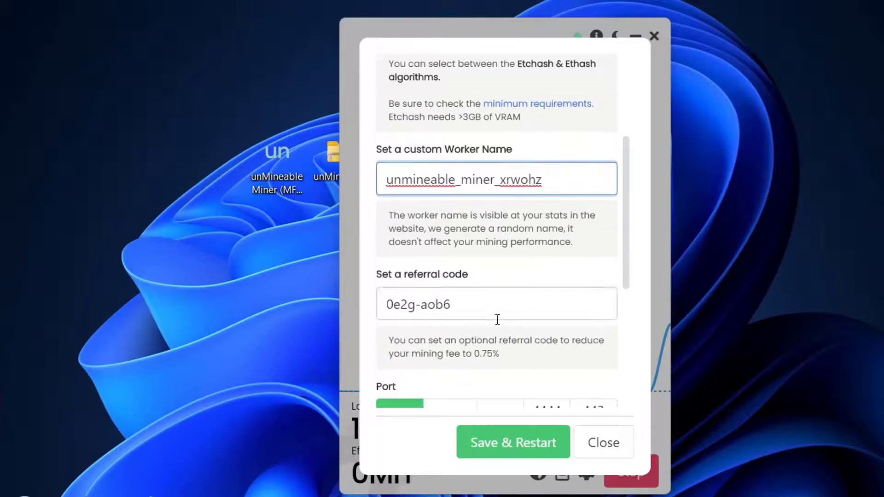
click(454, 301)
key(ctrl+a)
scroll(479, 329, down, 3)
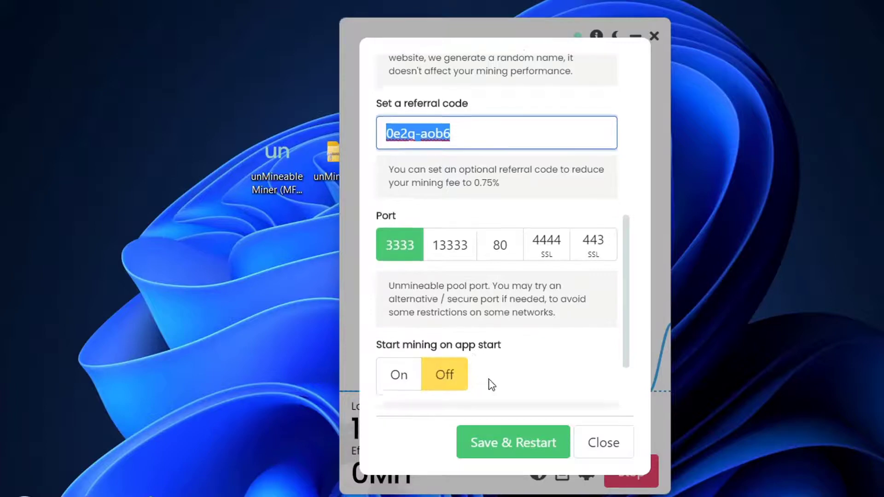
scroll(489, 387, down, 2)
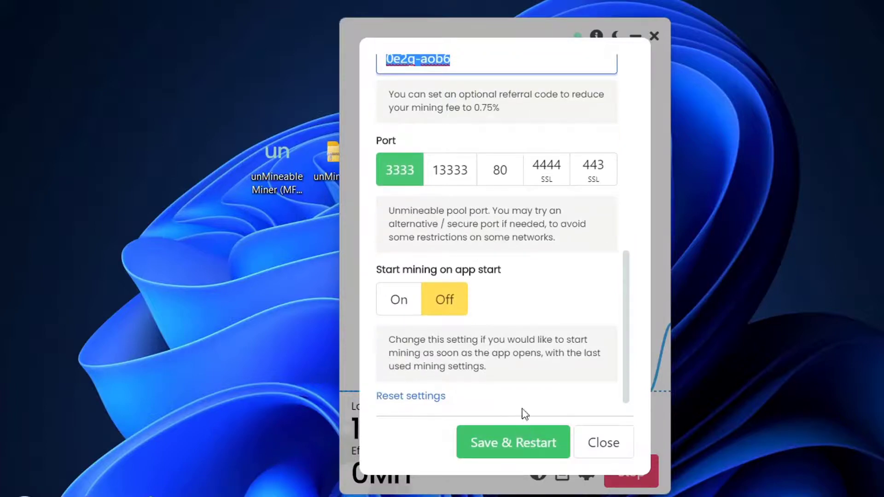
click(499, 449)
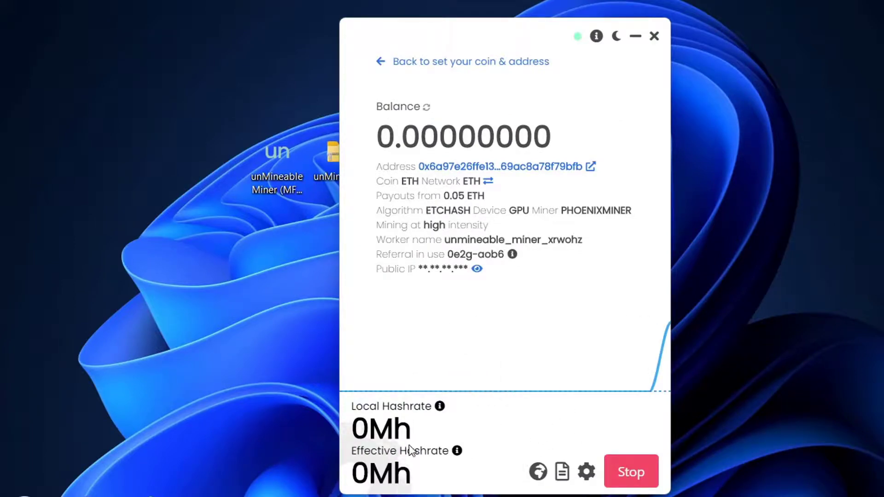
Confirm the 14 Mh local hashrate and 0.05 ETH payout line, then view website stats via the globe icon
mouse_move(440, 381)
drag(377, 195, 484, 196)
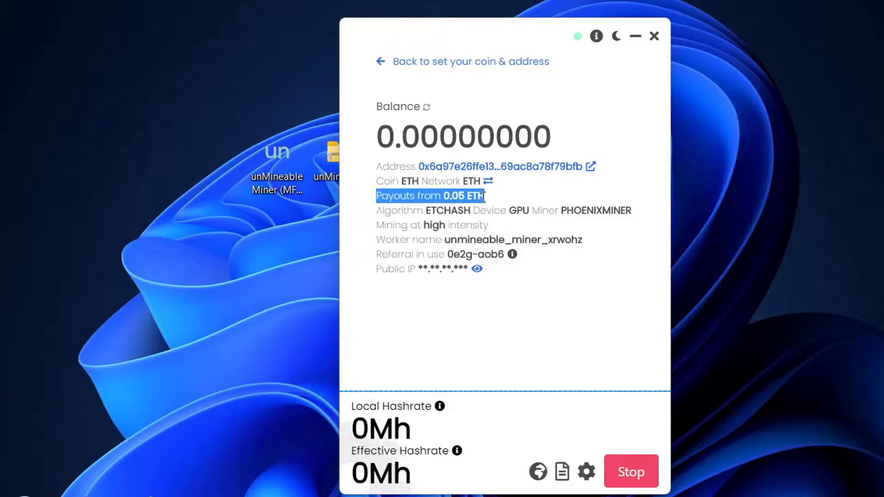
click(484, 197)
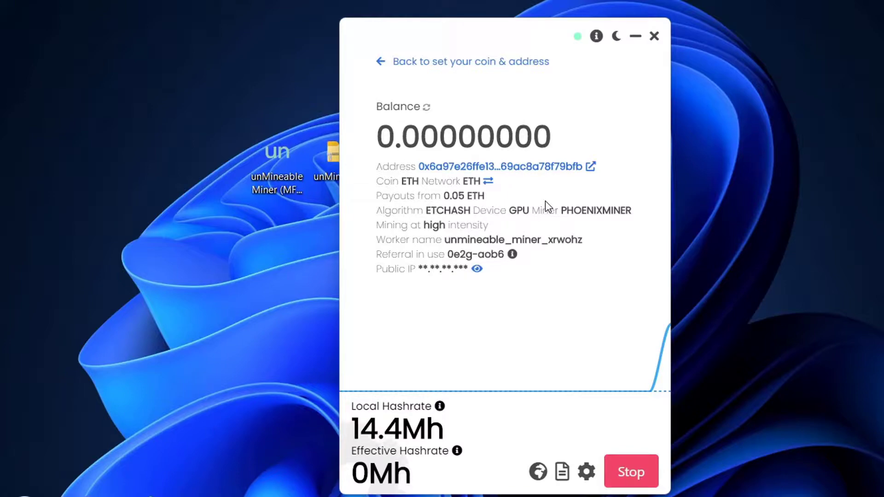
mouse_move(543, 317)
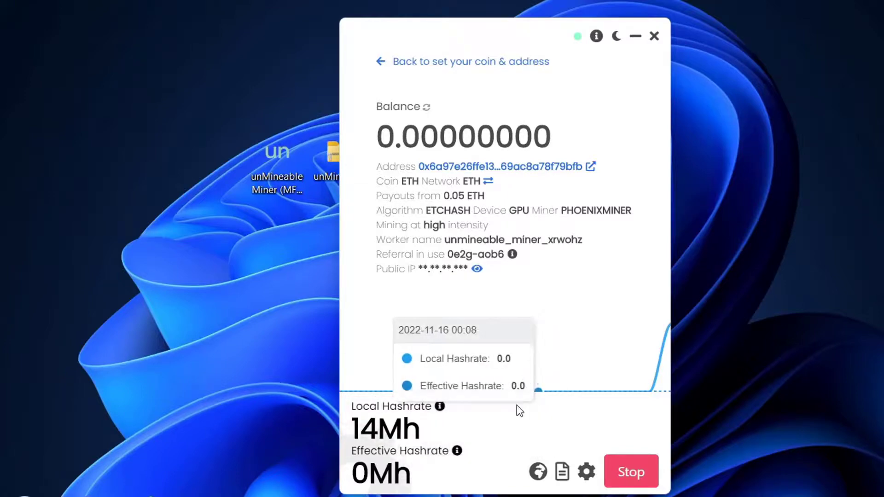
click(537, 470)
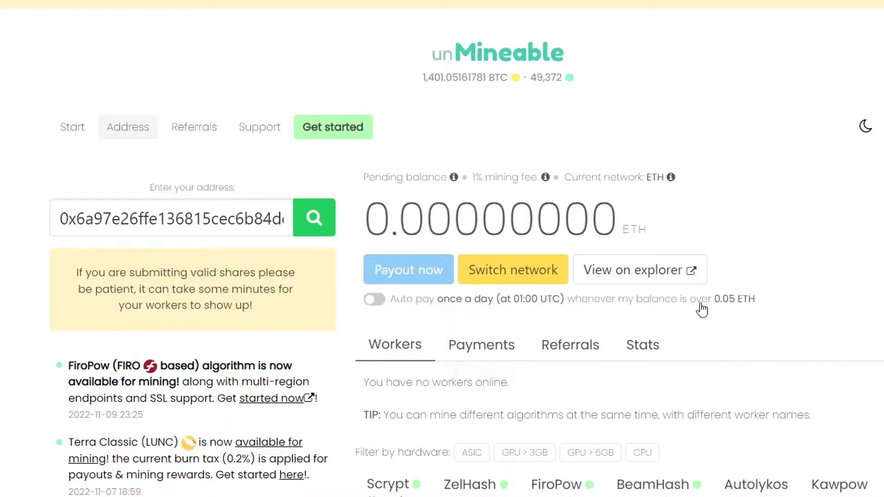
Highlight the 0.05 ETH auto-pay threshold beside the 0.00000000 ETH pending balance, then clear it
drag(721, 303, 748, 305)
click(742, 323)
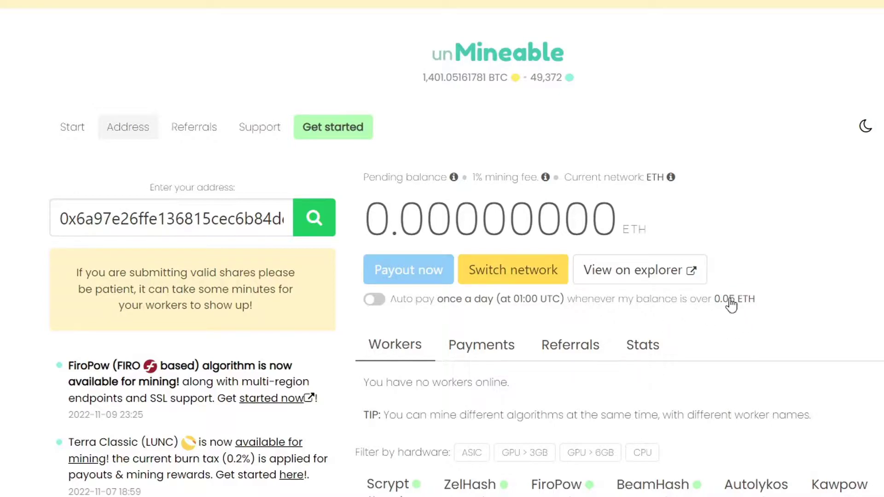